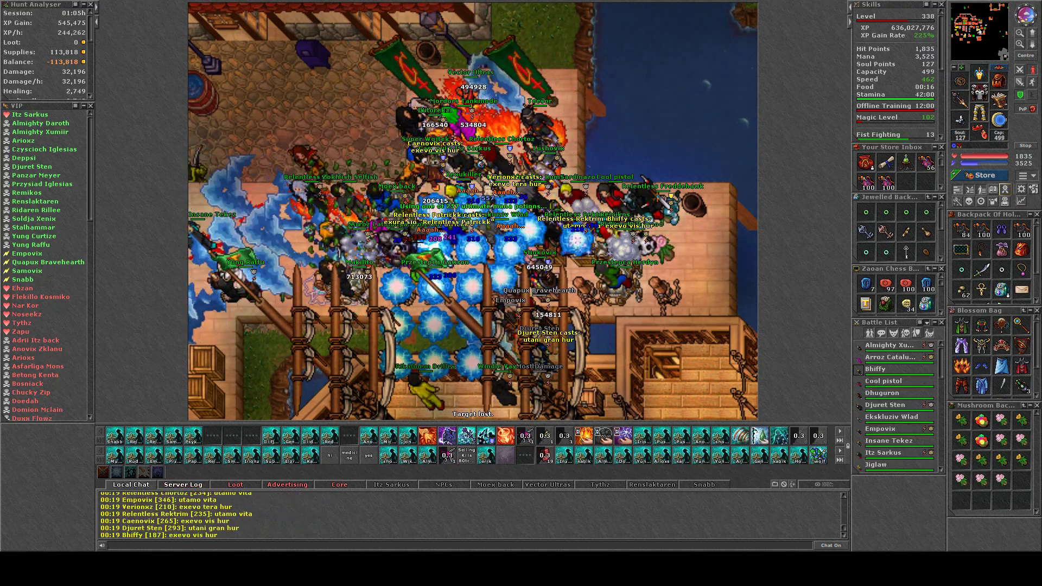
key("F1")
key("F1")
key("F1")
Drink mana potions and cast area spells with F1, inspecting a player in the crowd
key("F1")
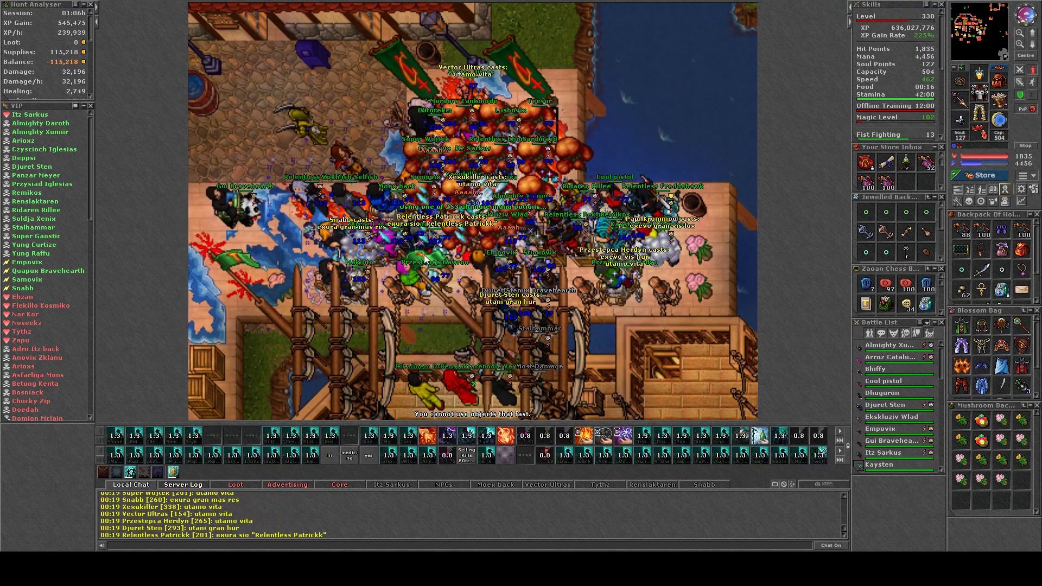
key("F1")
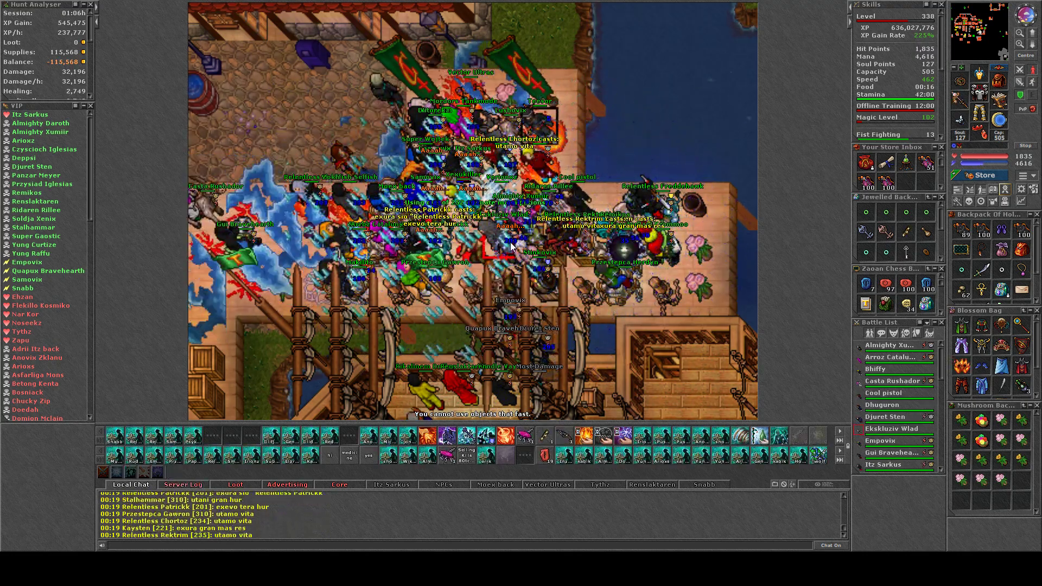
left_click(617, 245, "shift")
key("F1")
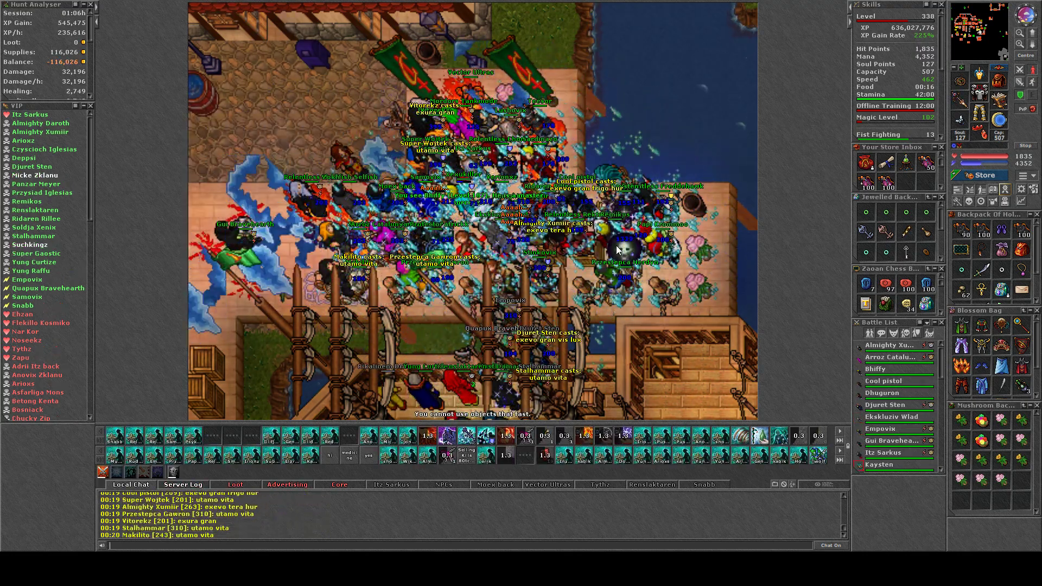
key("F1")
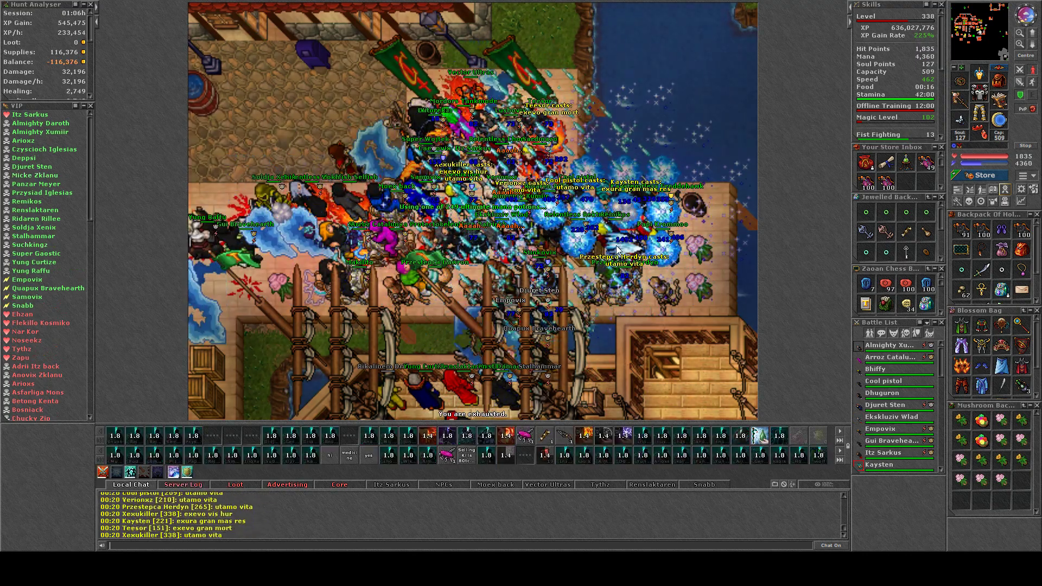
Keep alternating area attack spells and mana potions, then fire a sudden death rune
key("F1")
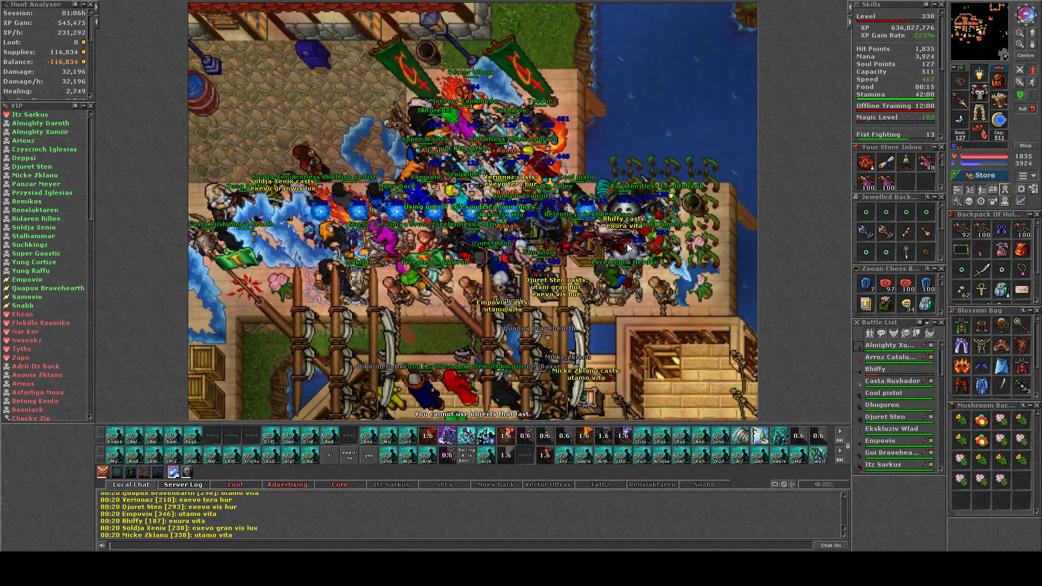
key("F1")
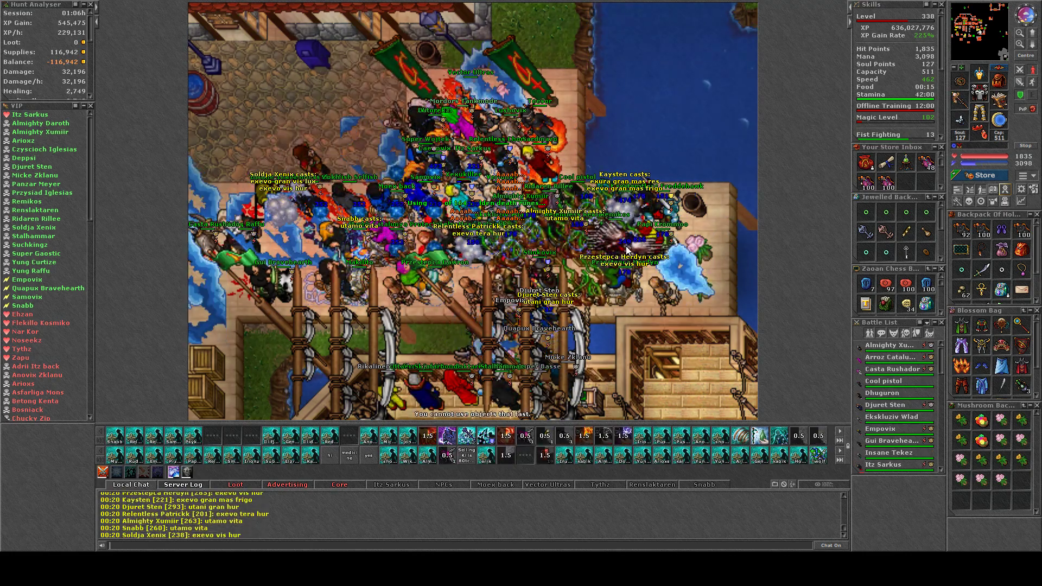
key("F1")
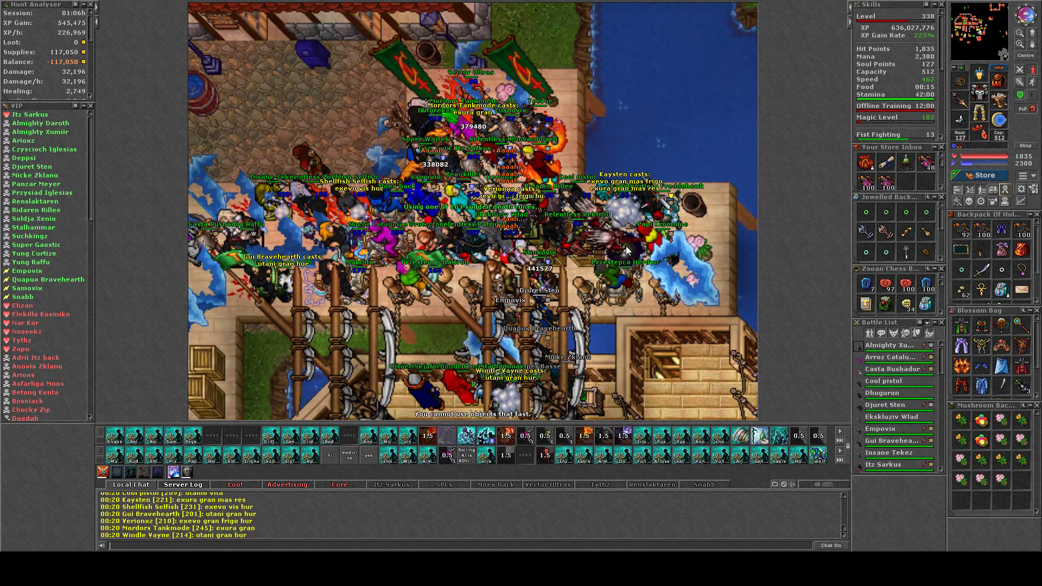
key("F1")
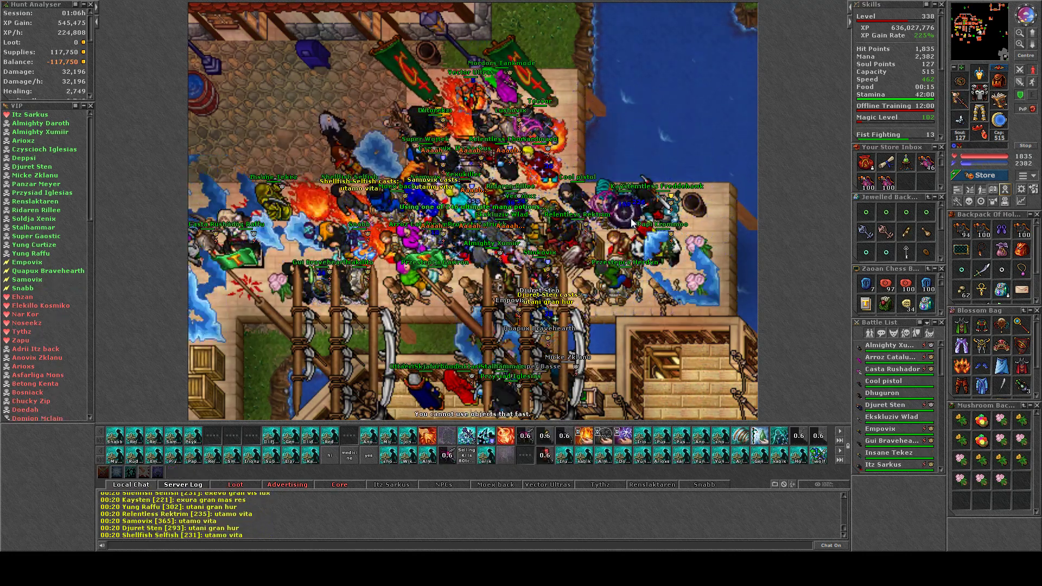
key("F1")
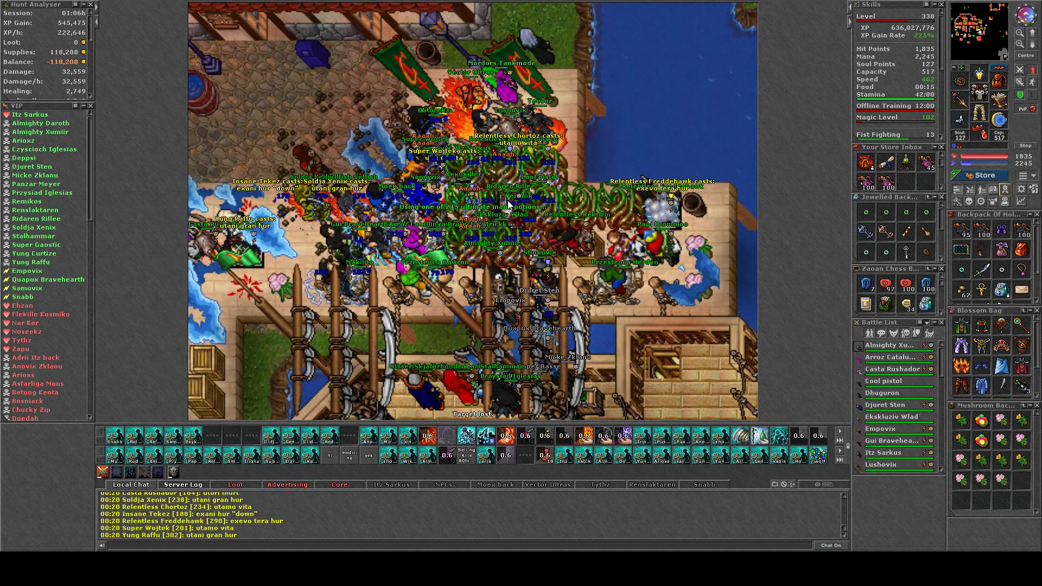
key("F1")
key("F1")
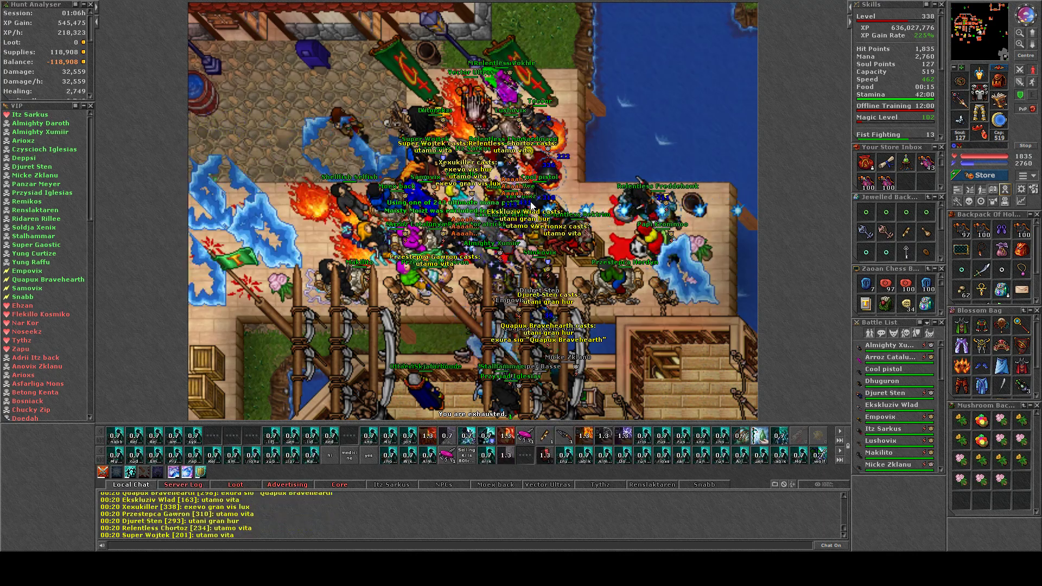
key("F1")
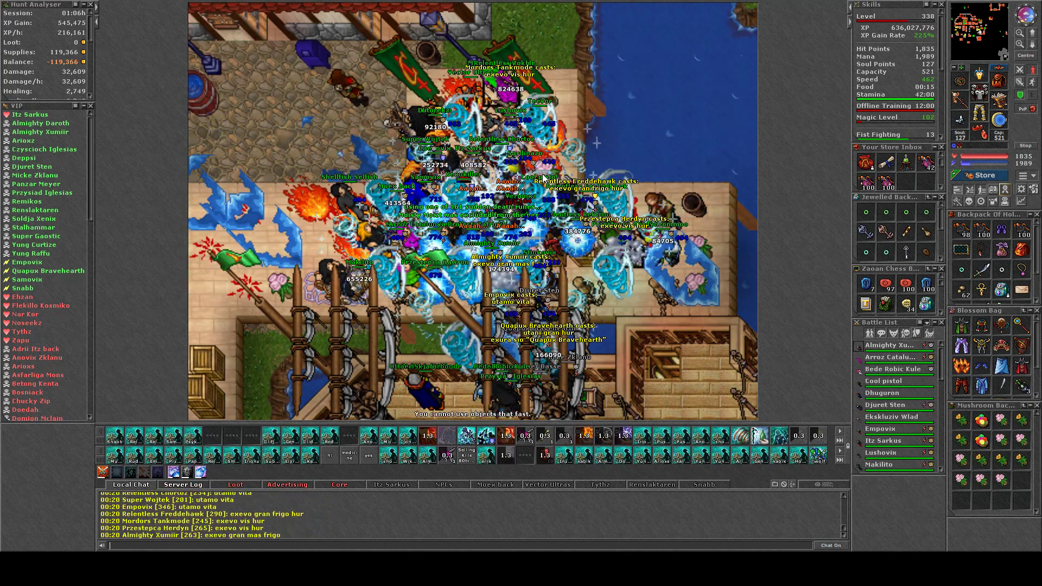
key("F2")
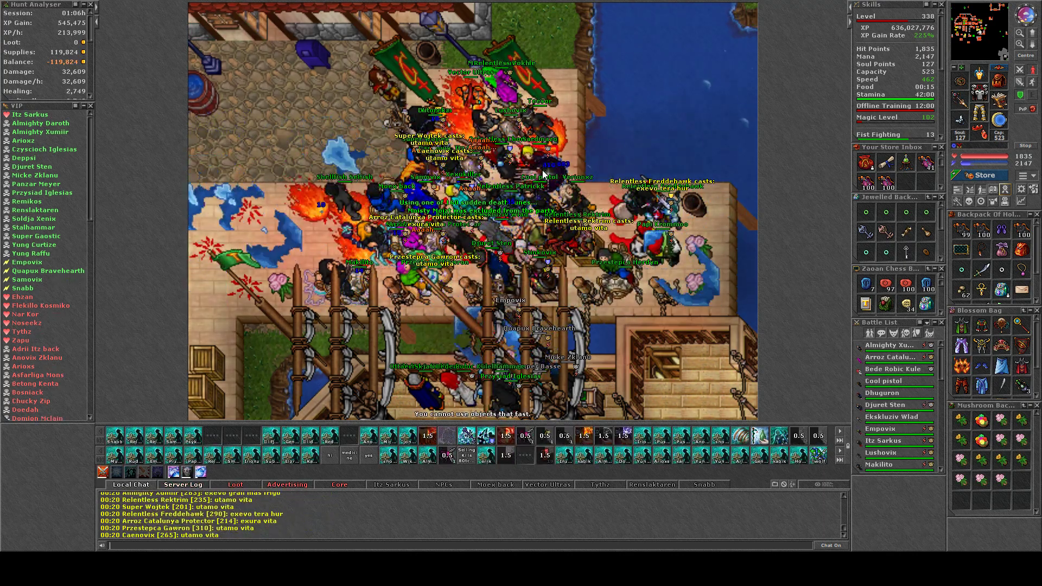
Fire sudden death runes and drink mana potions while inspecting an enemy player
key("F1")
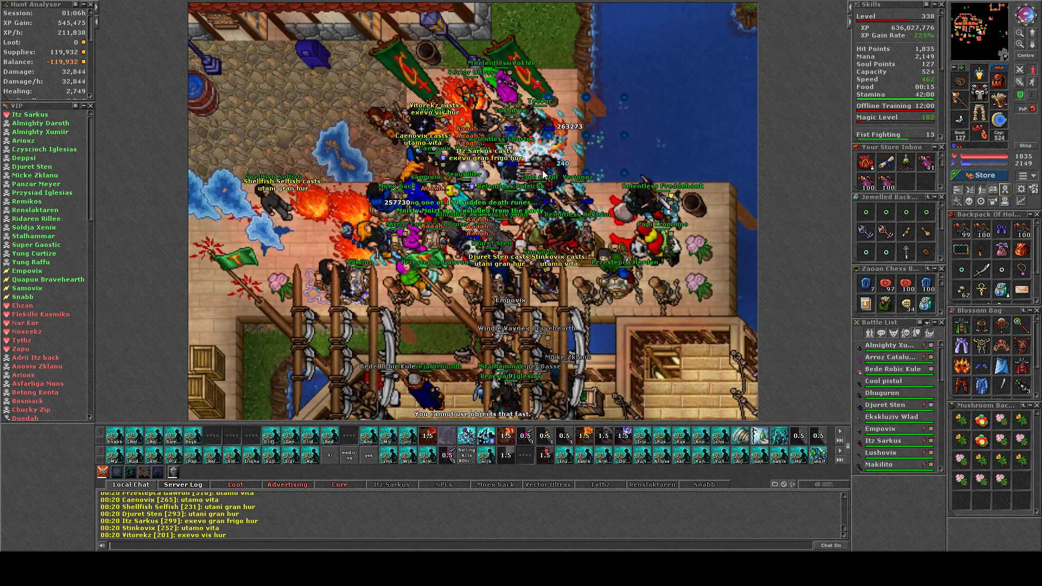
key("F2")
key("F1")
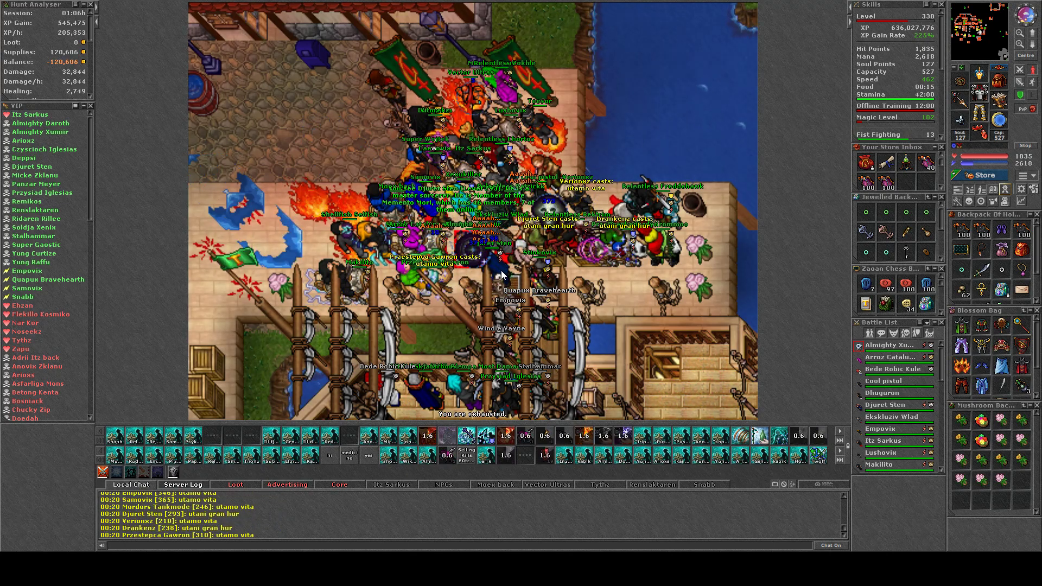
key("F2")
key("F1")
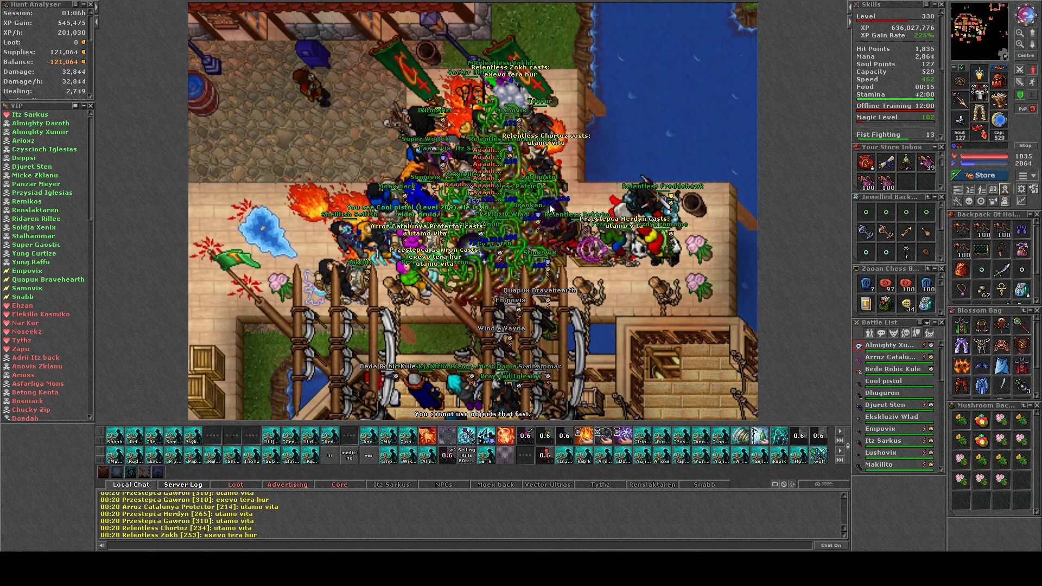
left_click(551, 210)
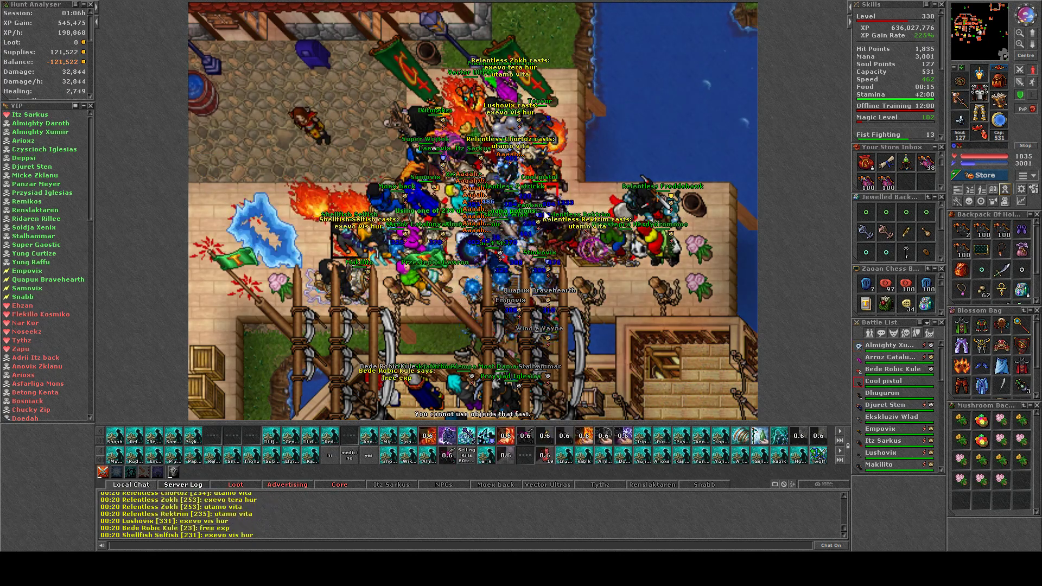
Cast a large ice area attack and aim sudden death runes at enemies in the crowd
key("F1")
left_click(544, 214)
key("F2")
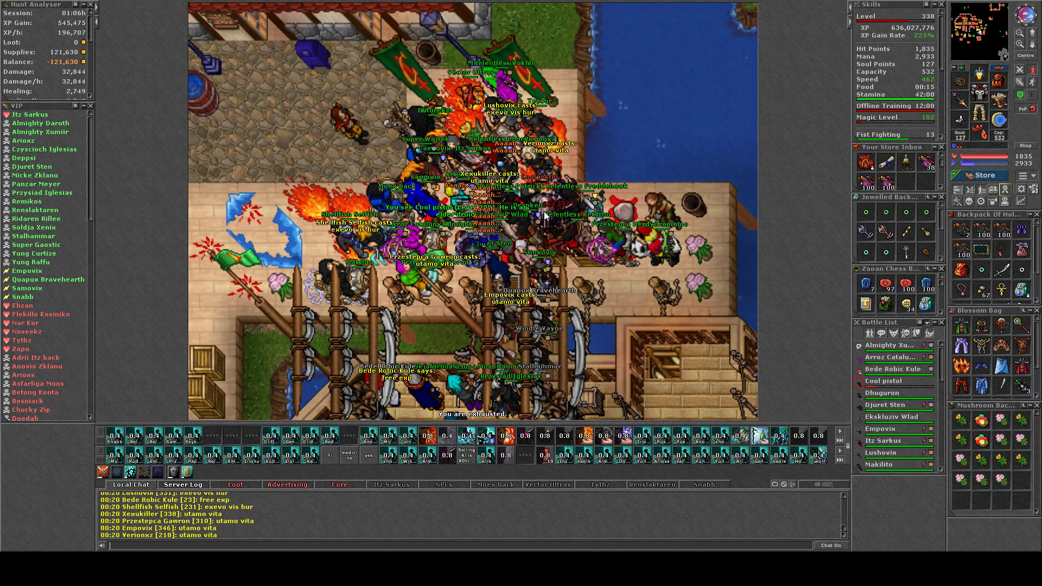
key("F3")
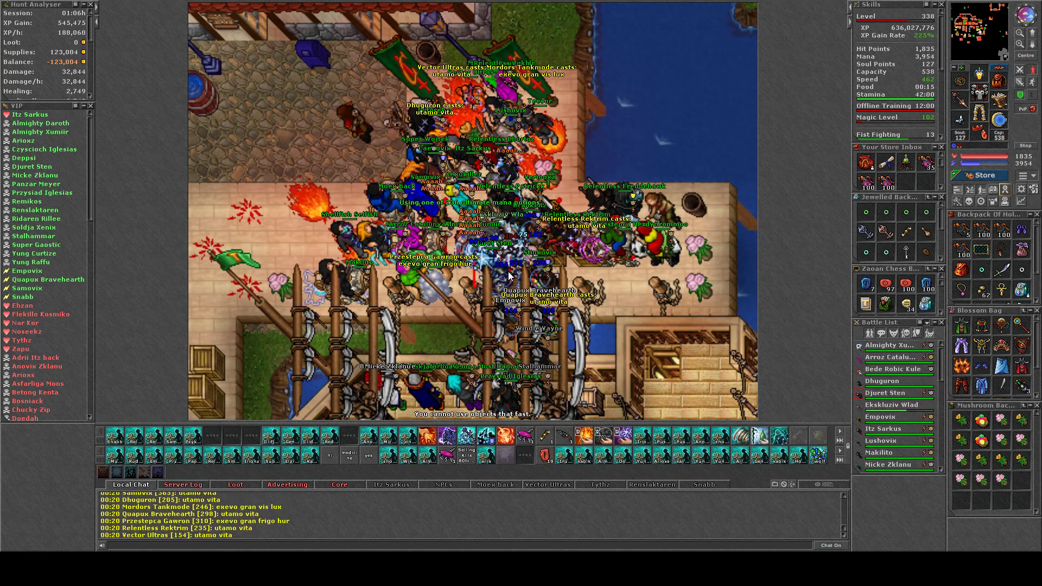
key("F2")
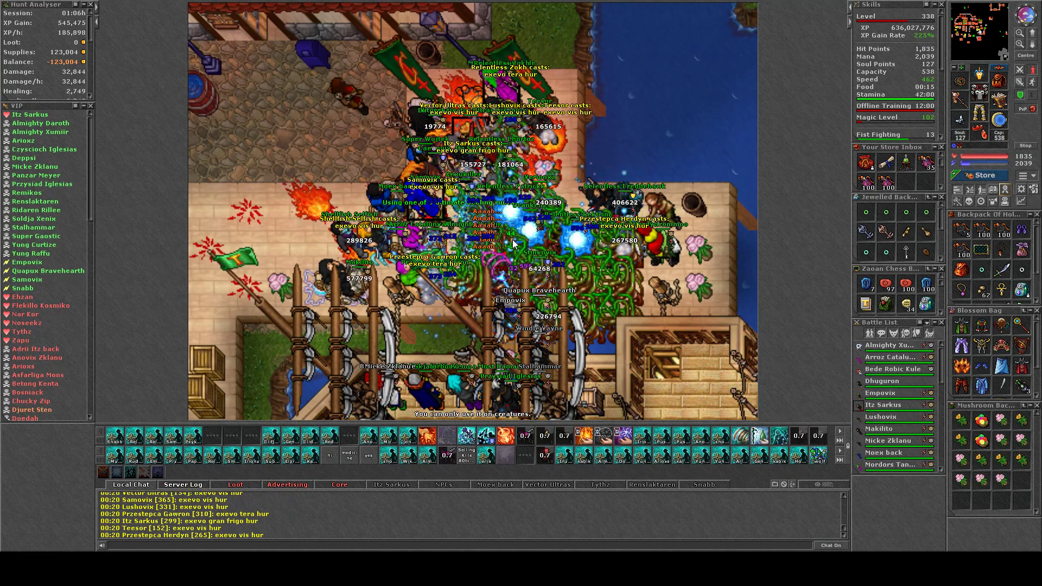
left_click(512, 239, "shift")
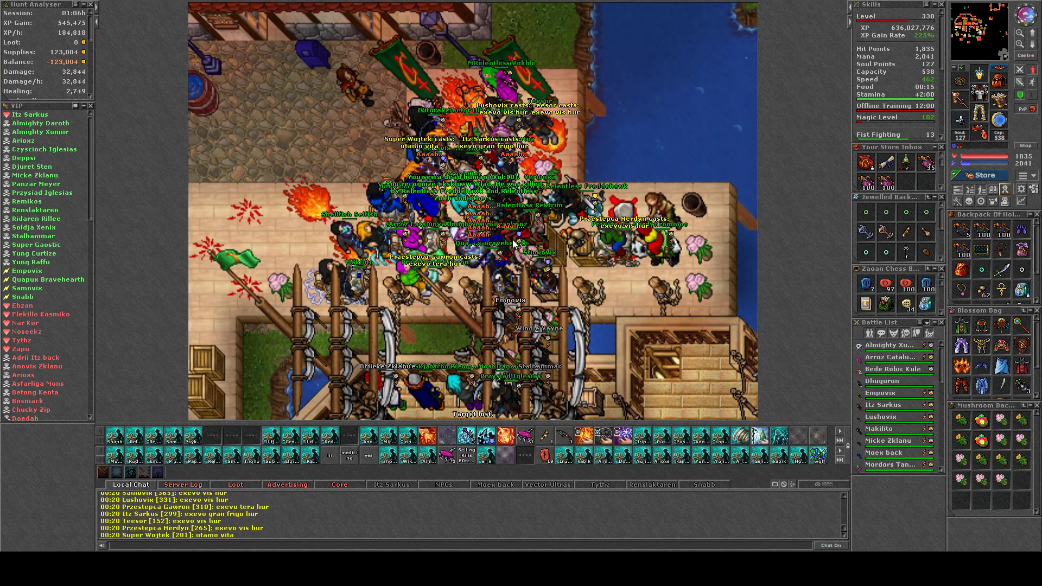
left_click(549, 230)
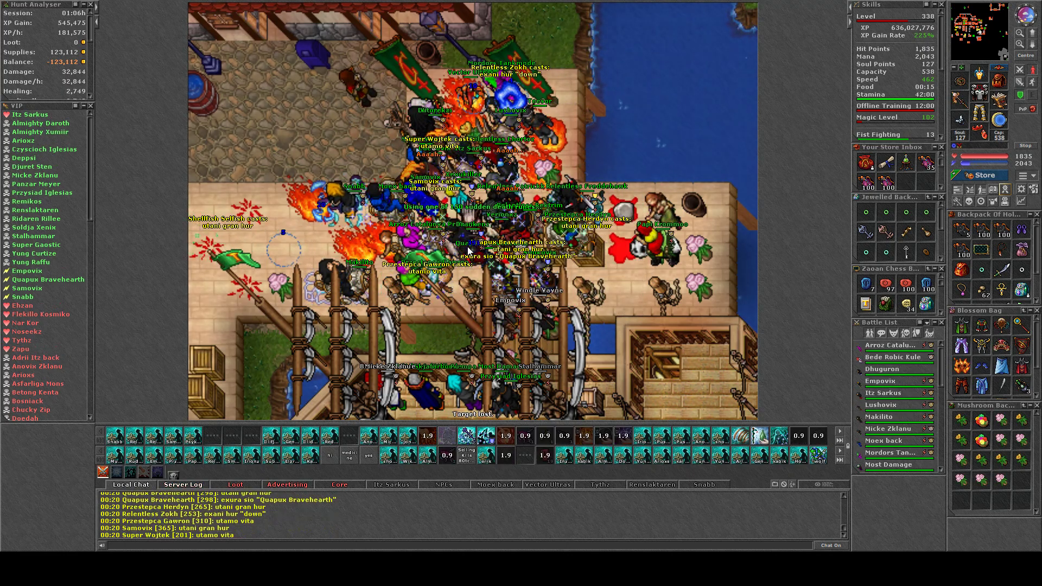
Walk away from the dock battle and open the guildmate's private chat while running
key("Left")
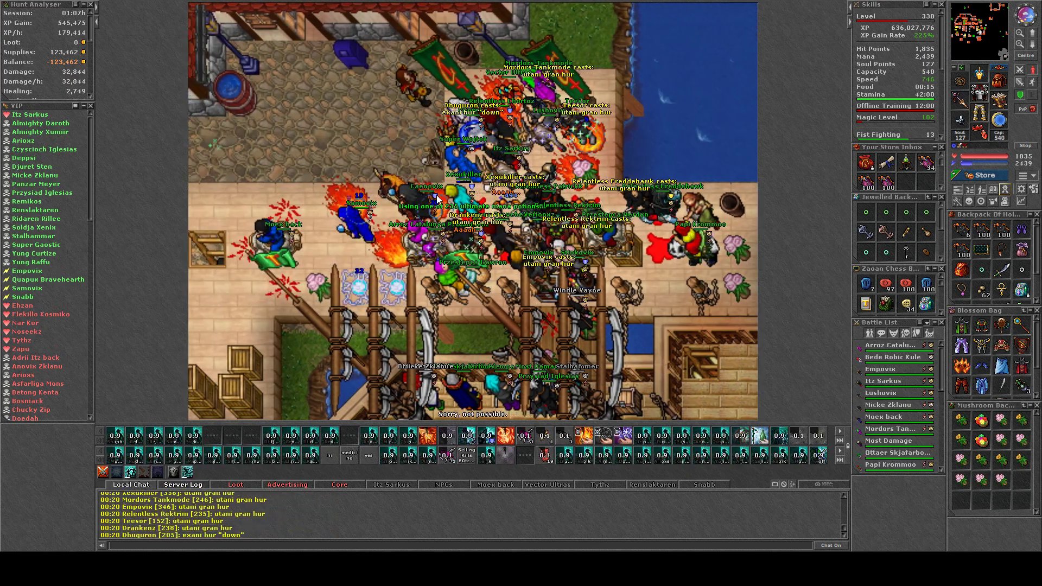
key("Left")
key("Left")
key("Left")
key("Left")
key("Left")
key("Left")
key("Left")
key("Left")
key("Left")
key("Left")
key("Left")
key("Left")
key("Left")
left_click(401, 491)
key("Up")
key("Up")
key("Up")
key("Up")
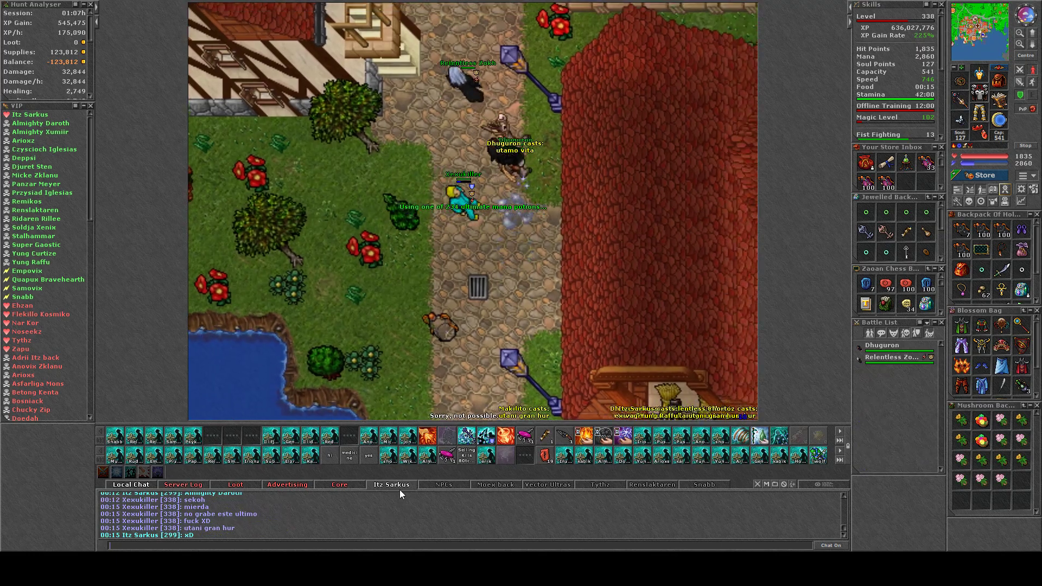
key("Up")
key("Up")
key("Up")
key("Up")
key("Up")
key("Up")
key("Up")
key("Up")
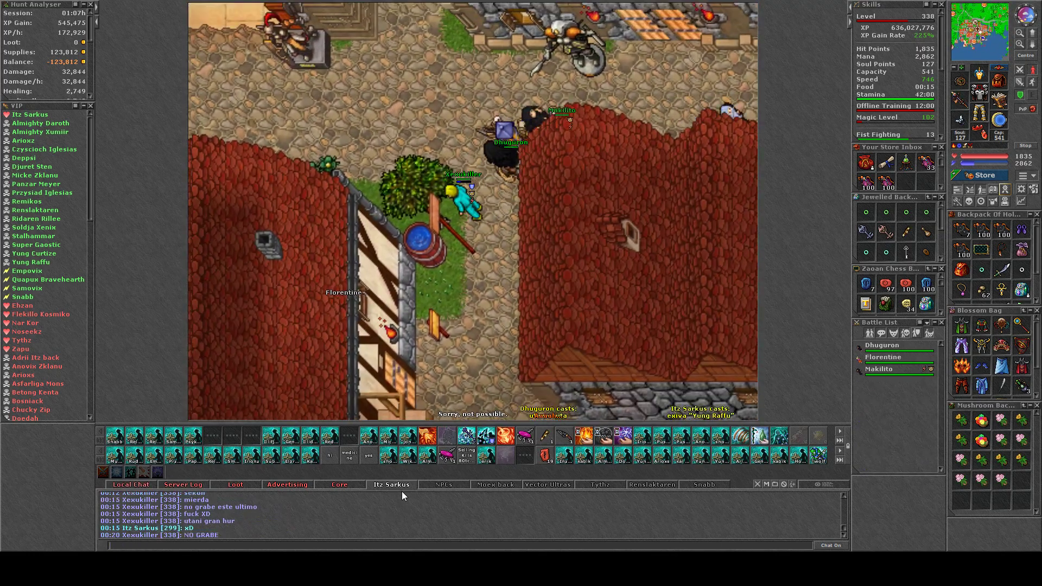
type("GRABE AL FINAL")
Send two private messages, cast utamo vita, and walk north into the park
key("Return")
type("MIERDA")
key("Return")
type("utamo vita")
key("Return")
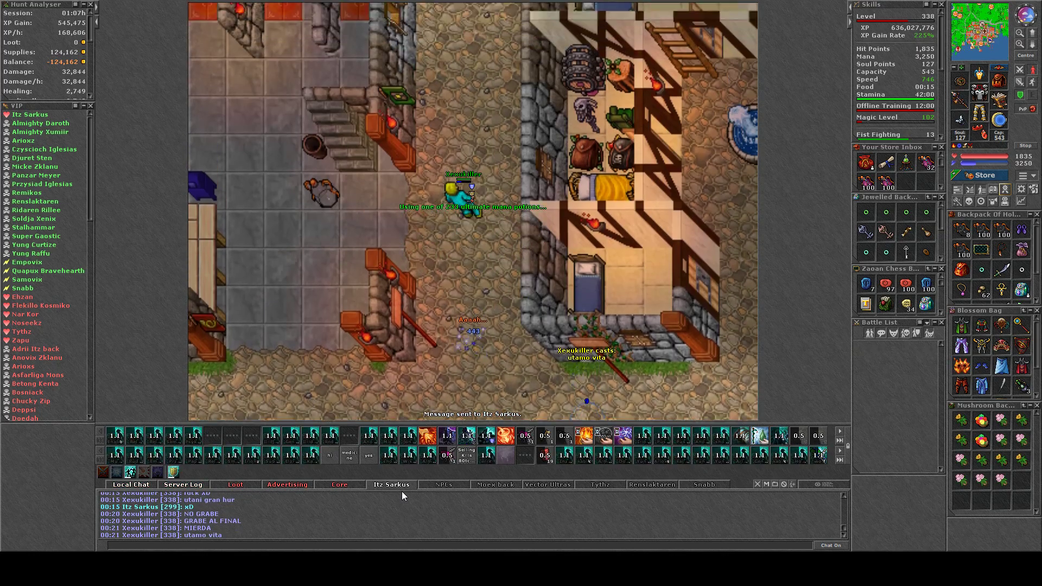
key("Up")
key("Up")
key("Up")
key("Up")
key("Up")
key("Up")
key("Up")
key("Up")
key("Up")
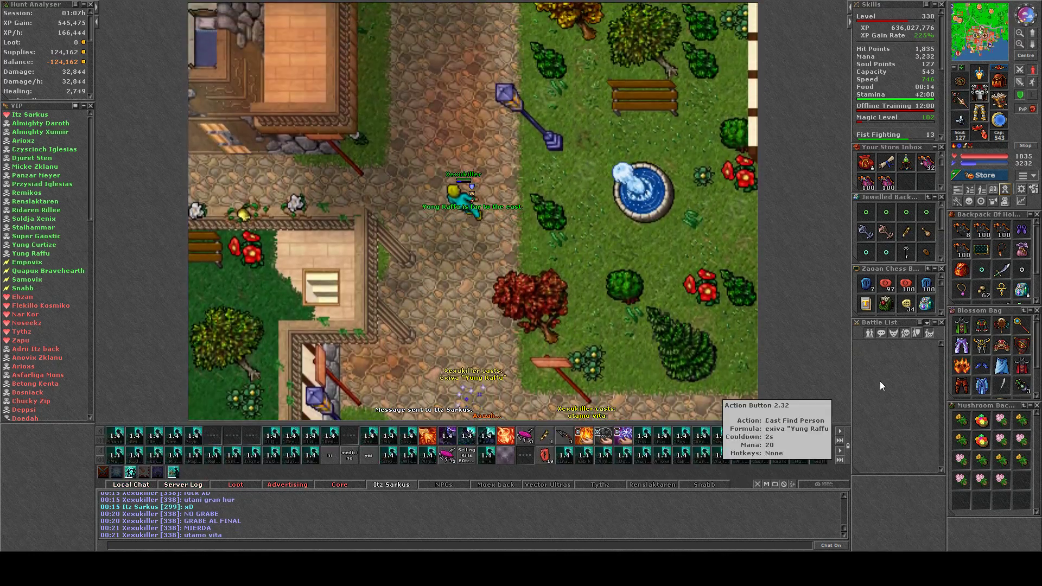
key("Up")
key("Up")
key("Up")
key("Up")
key("Up")
key("Up")
key("Up")
key("Up")
key("Up")
key("Up")
key("Up")
key("Up")
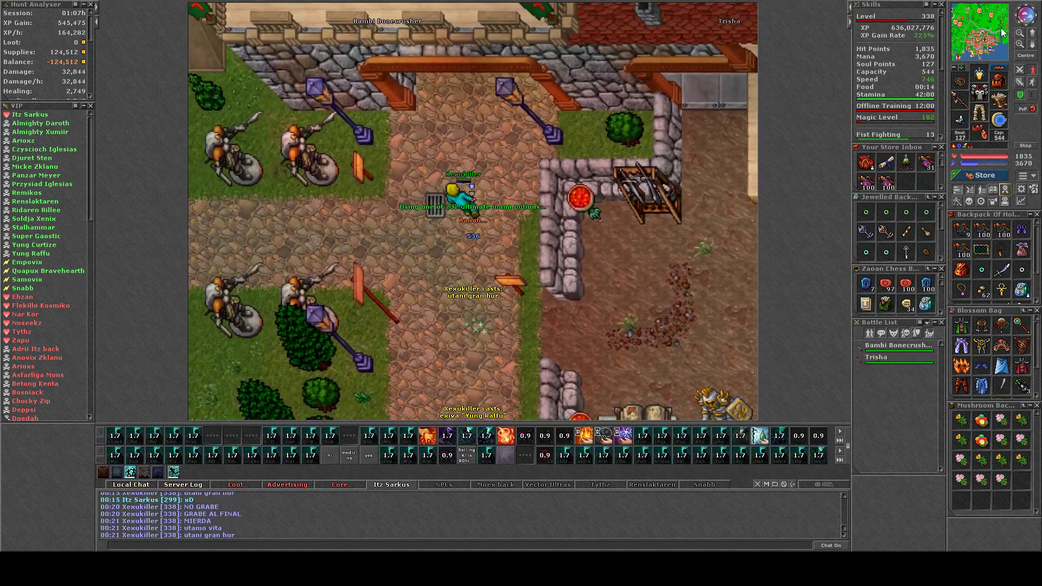
key("Up")
key("Up")
key("Up")
key("Up")
key("Up")
key("Up")
Walk east out of town, then travel further east via the minimap
key("Right")
key("Right")
key("Right")
key("Right")
key("Right")
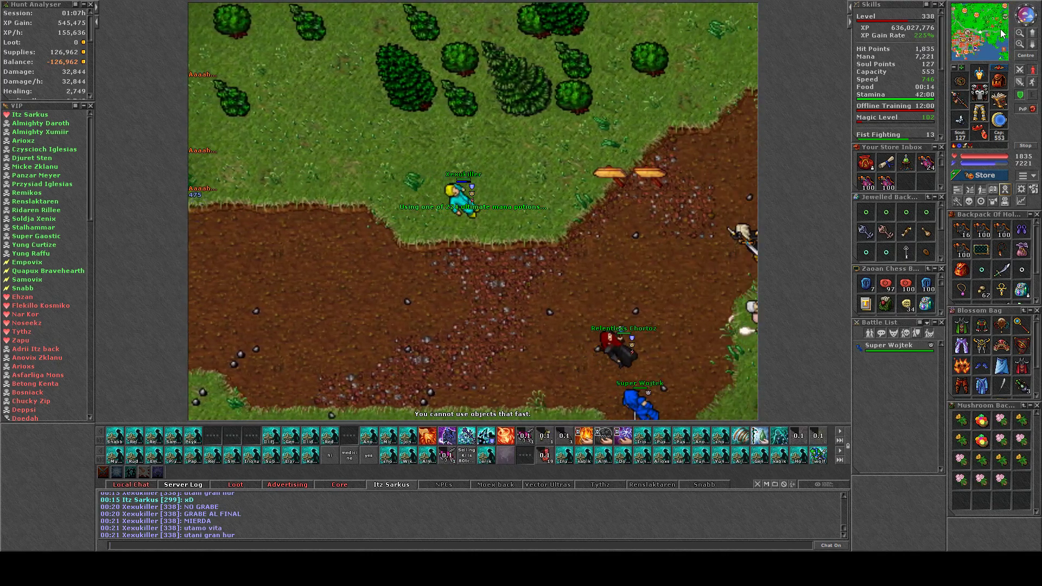
key("Right")
key("Right")
key("Right")
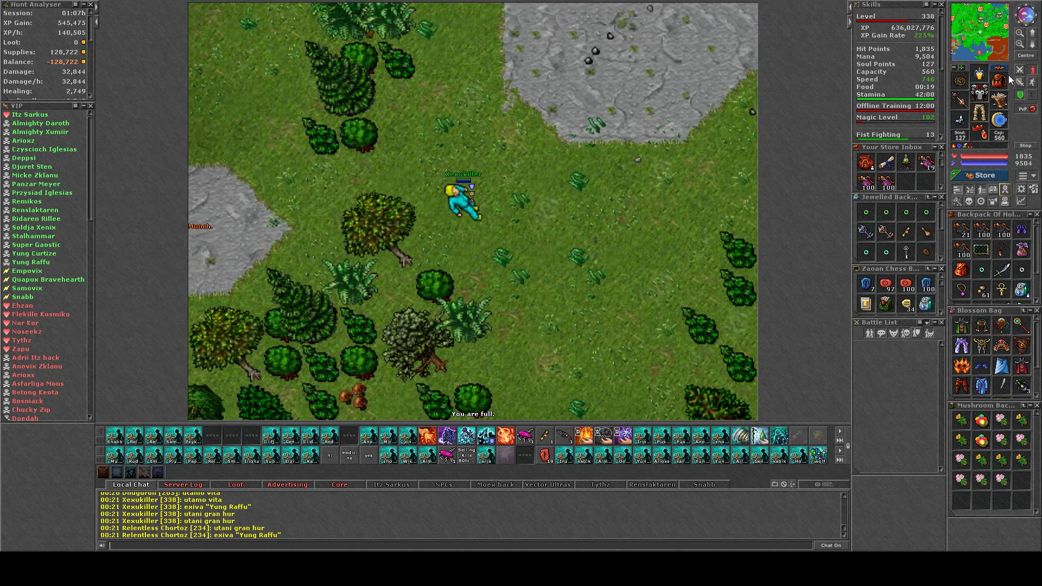
left_click(1009, 39)
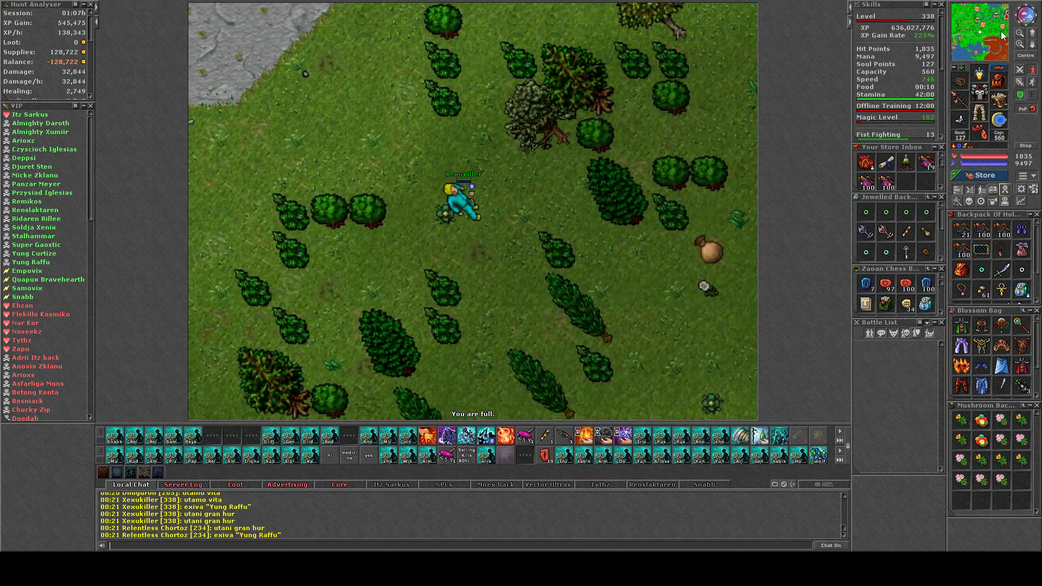